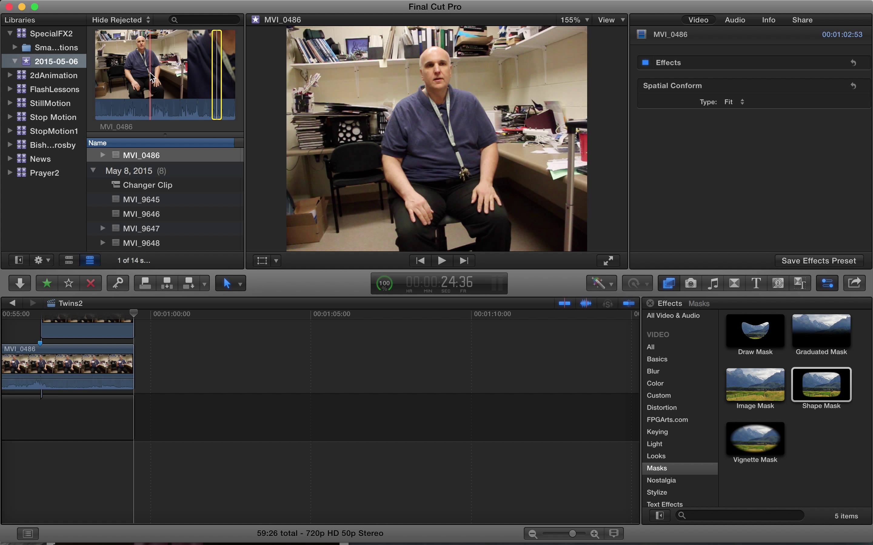
# Mark a short range of MVI_0486 with the man seated and talking, then add it after the existing clip.
pyautogui.press('i')
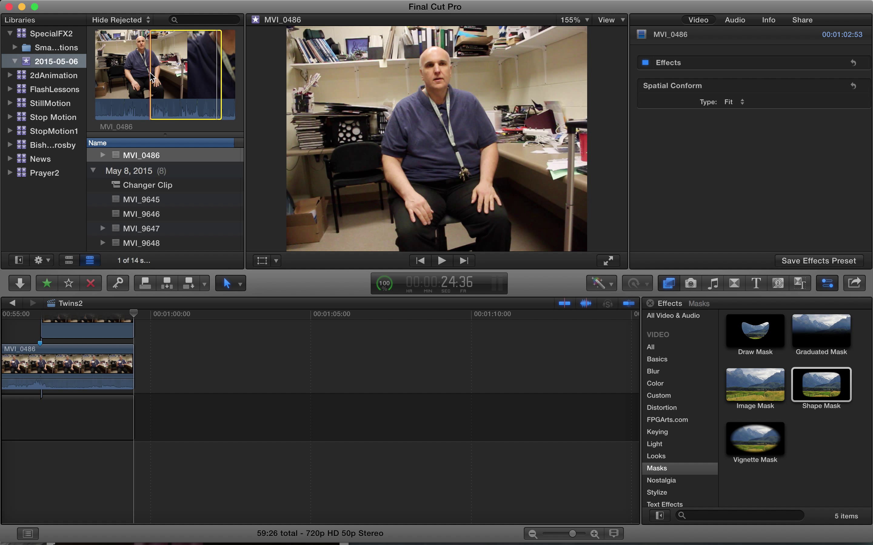
pyautogui.press('space')
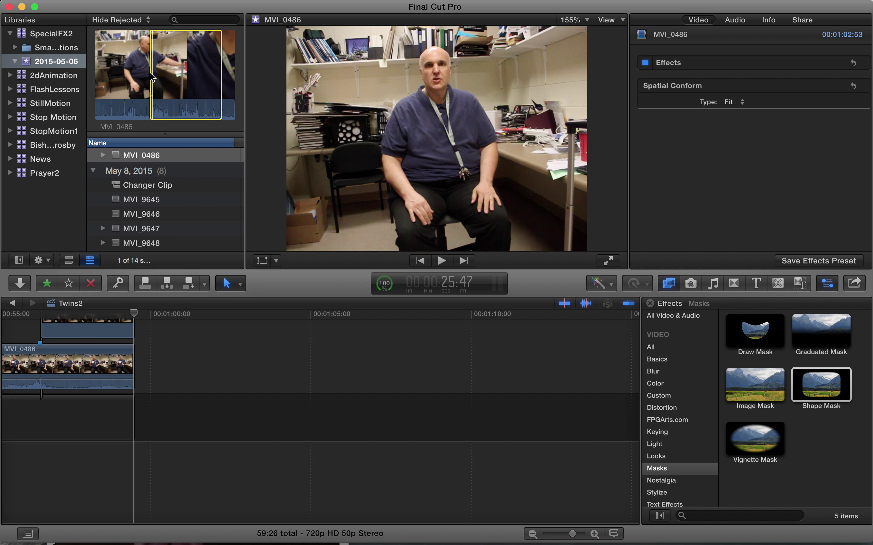
pyautogui.click(151, 75)
pyautogui.press('space')
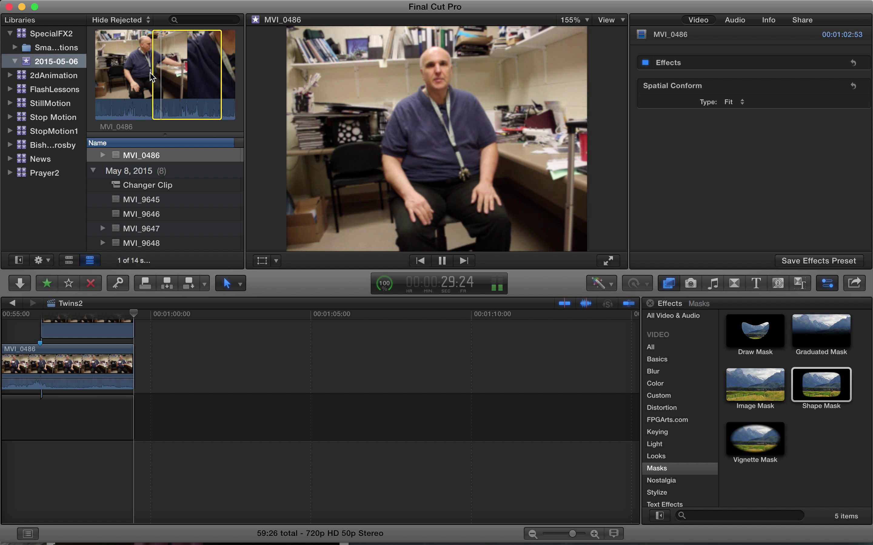
pyautogui.press('space')
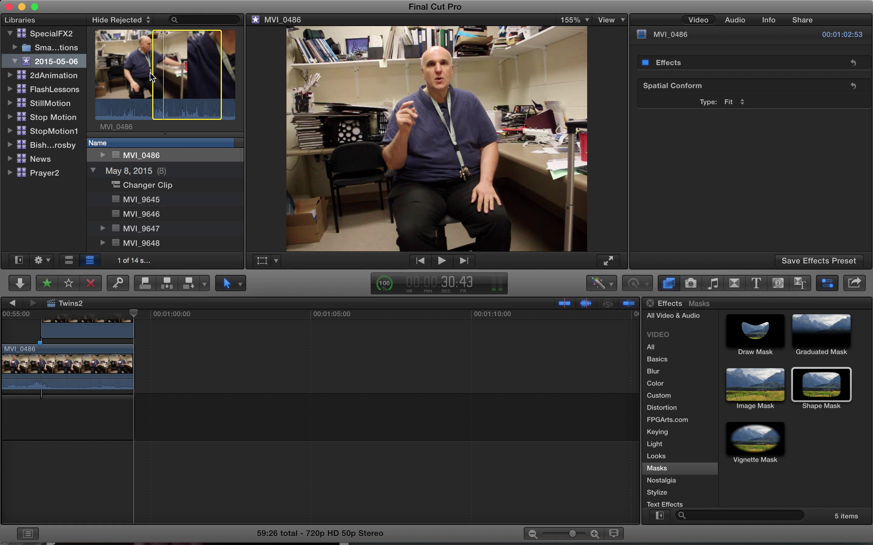
pyautogui.press('o')
pyautogui.moveTo(151, 76); pyautogui.dragTo(133, 421)
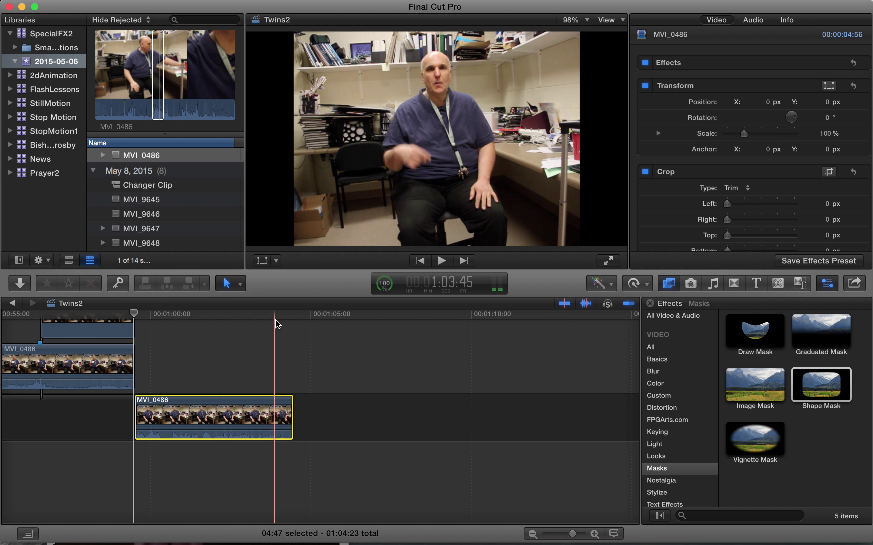
# Blade the new MVI_0486 clip at the playhead and delete its leftover tail piece.
pyautogui.click(274, 322)
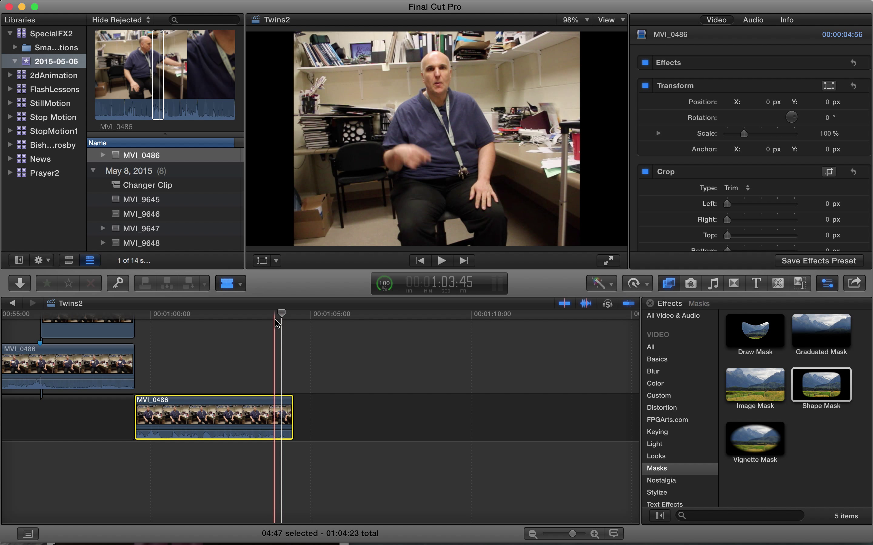
pyautogui.press('r')
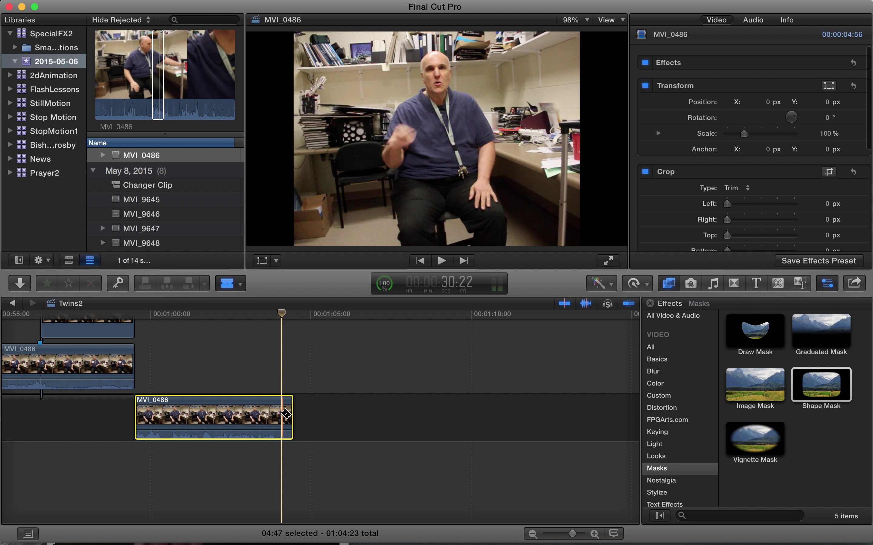
pyautogui.click(285, 414)
pyautogui.press('a')
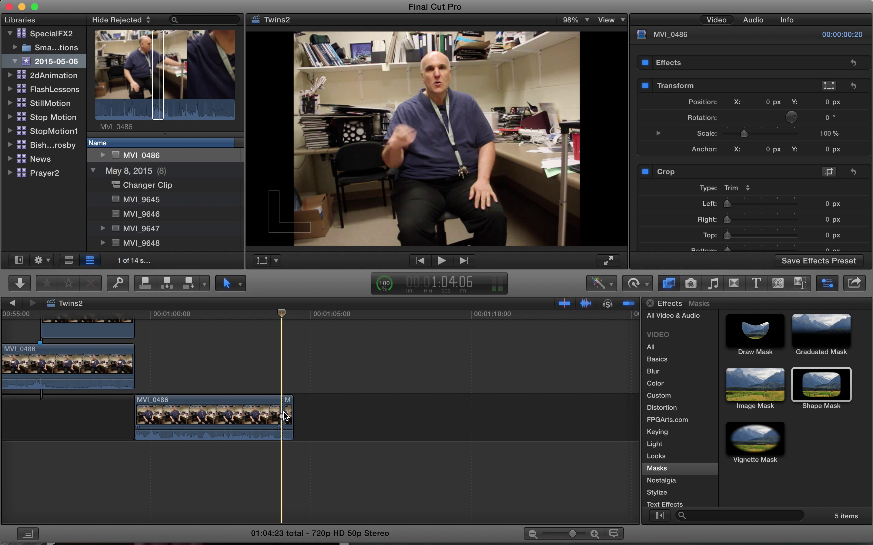
pyautogui.click(289, 415)
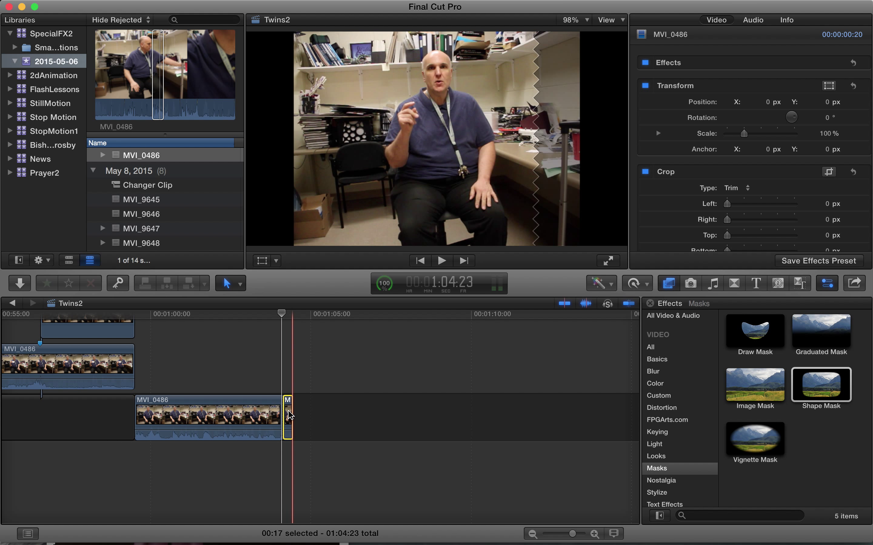
pyautogui.press('Delete')
pyautogui.click(168, 77)
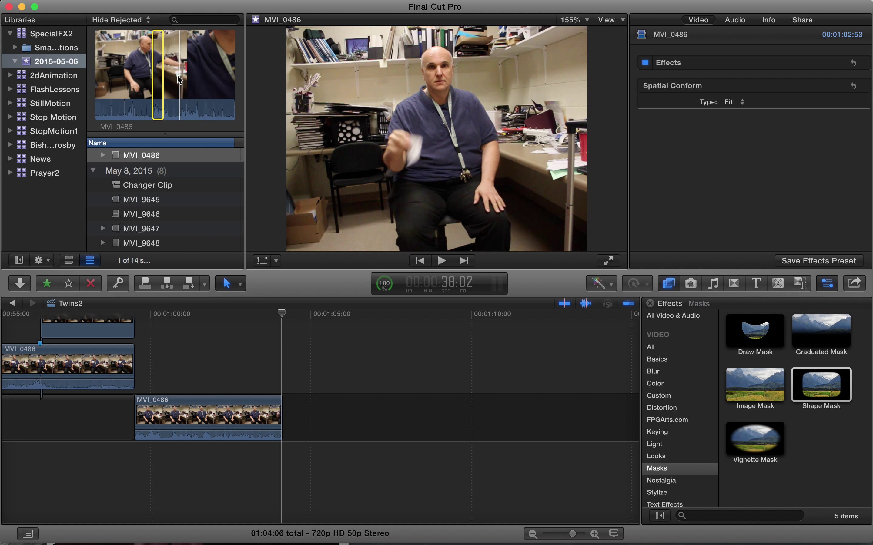
# Mark the paper-card range of MVI_0486 and add it after the first clip, extending the project to 01:10:01.
pyautogui.press('i')
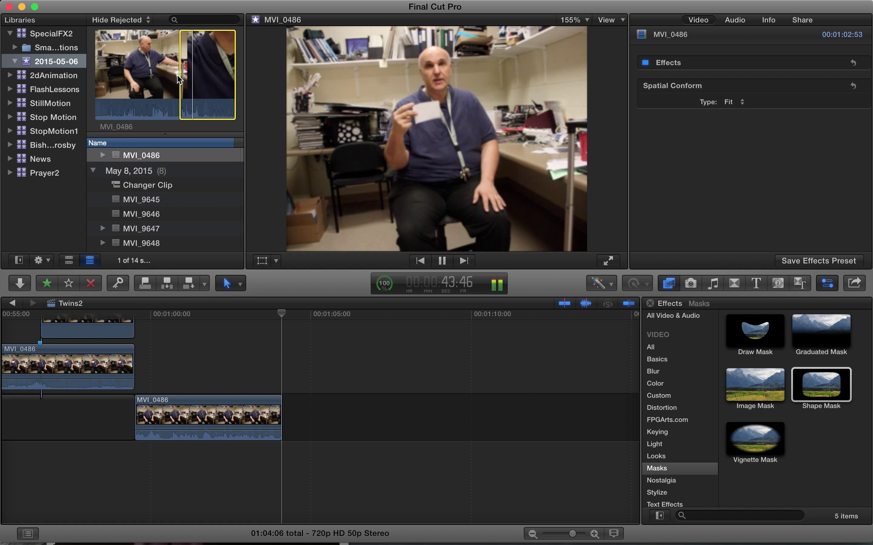
pyautogui.press('space')
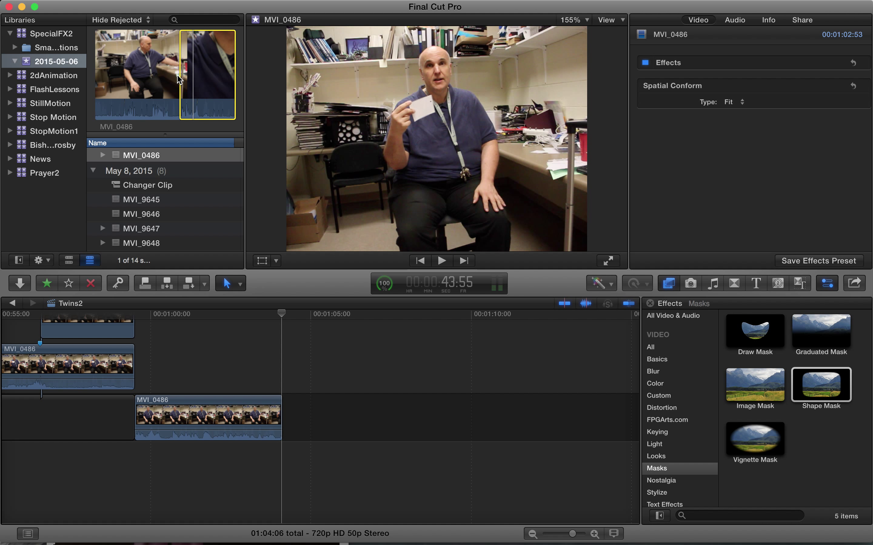
pyautogui.press('o')
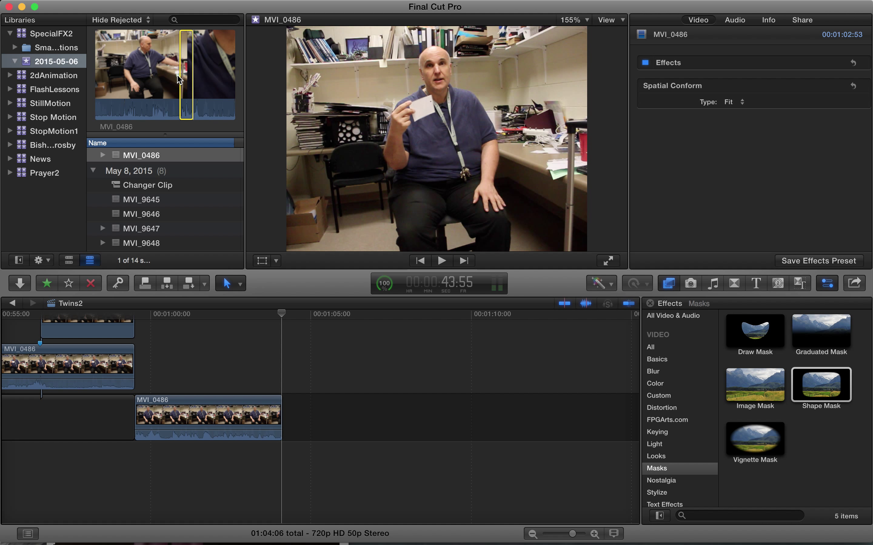
pyautogui.moveTo(181, 78); pyautogui.dragTo(288, 397)
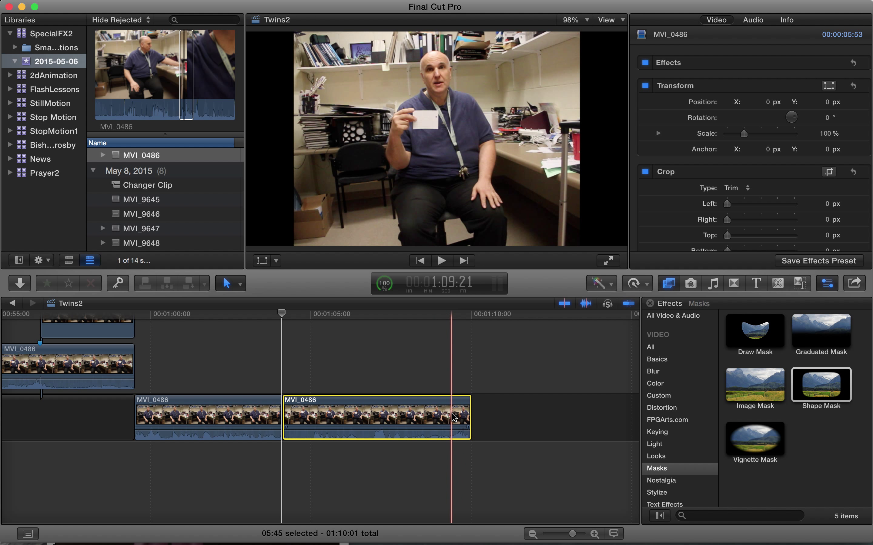
# Play the timeline and step frame by frame to find the cut point near the clip's end.
pyautogui.press('space')
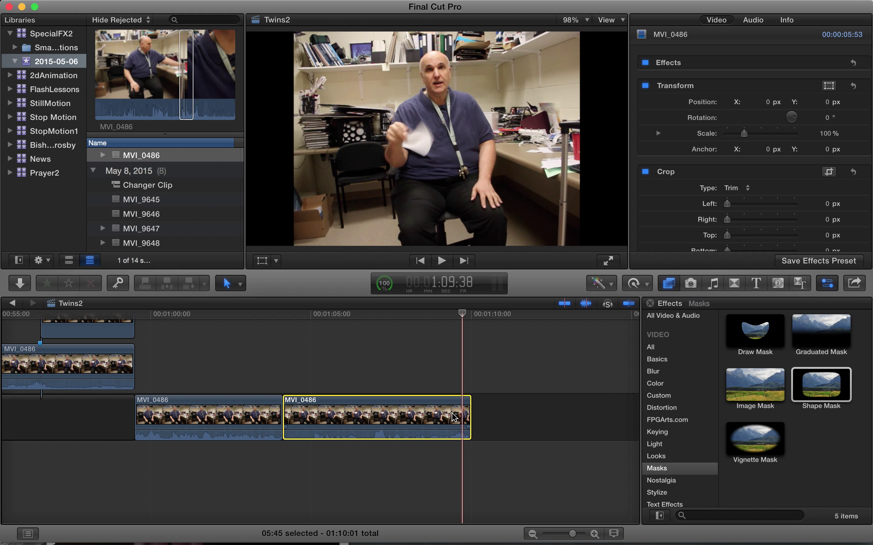
pyautogui.press('Left')
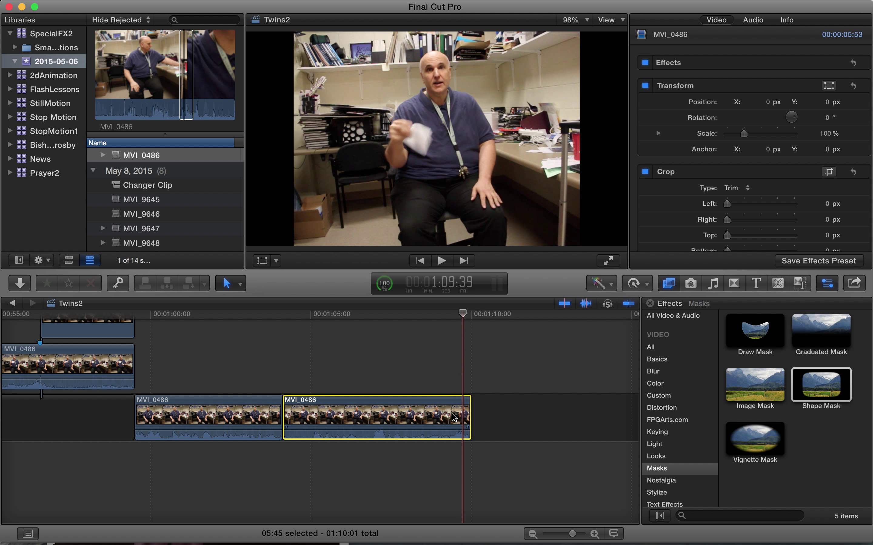
pyautogui.press('Right')
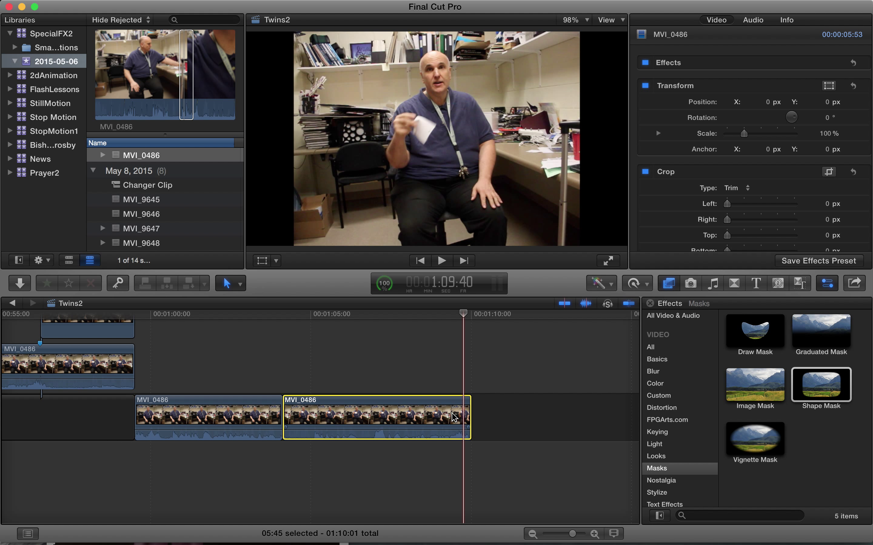
# Blade the clip at the playhead and delete the 11-frame leftover, trimming the project to 01:09:40.
pyautogui.press('t')
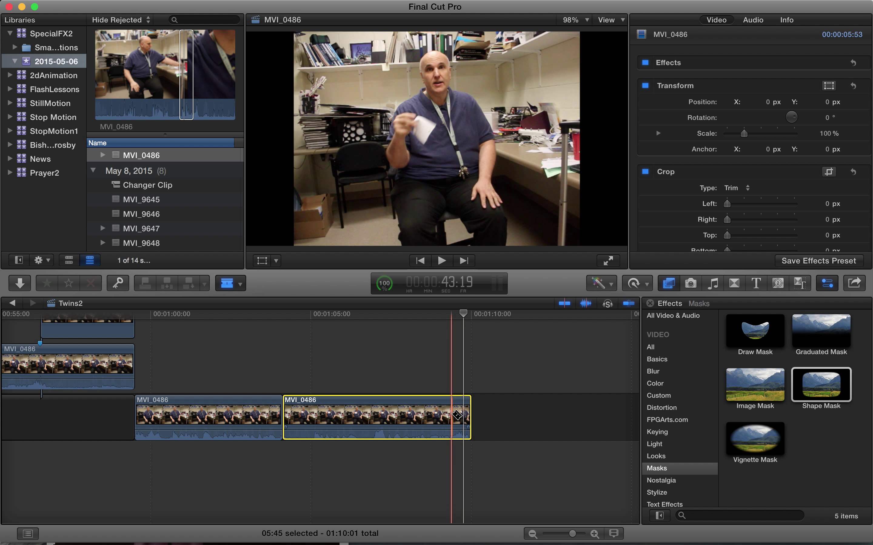
pyautogui.click(465, 417)
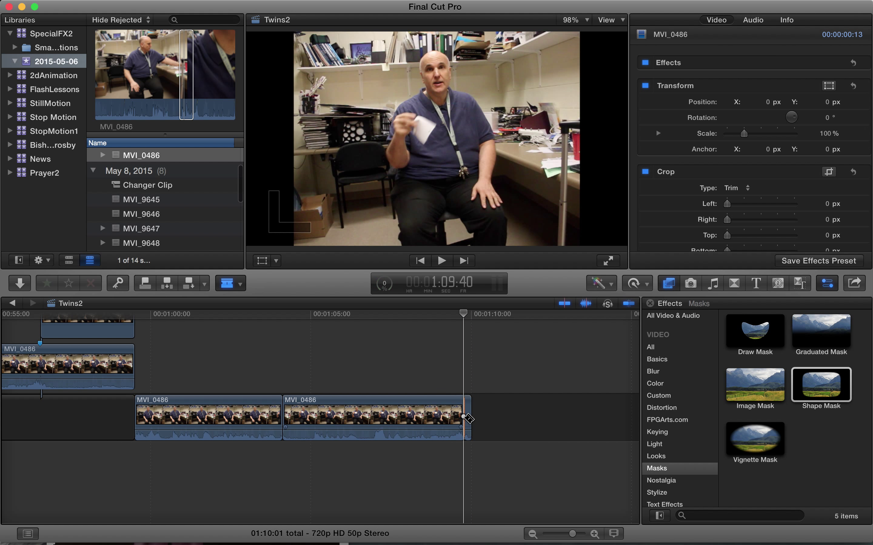
pyautogui.press('a')
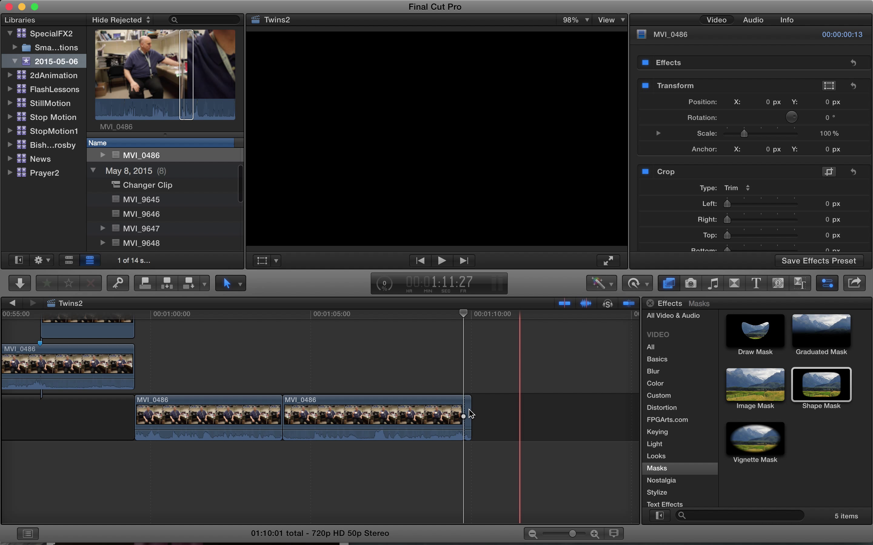
pyautogui.click(468, 415)
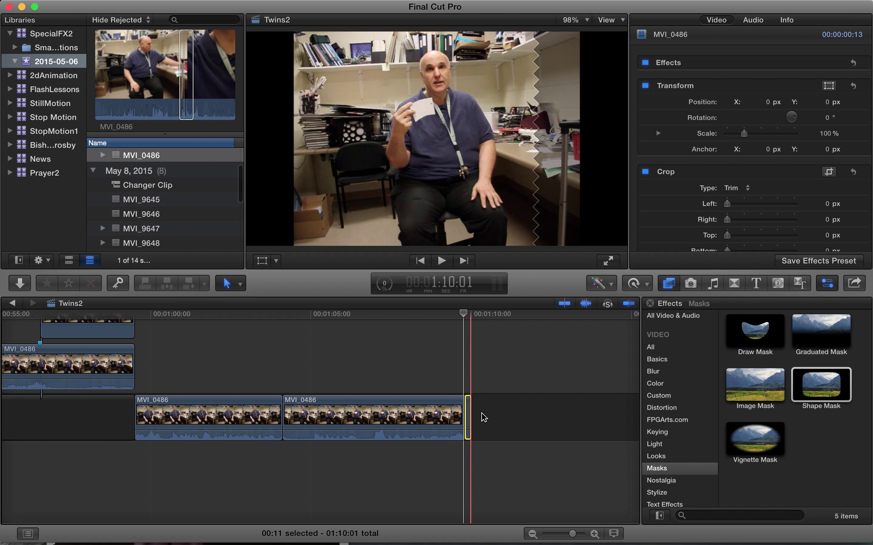
pyautogui.press('Delete')
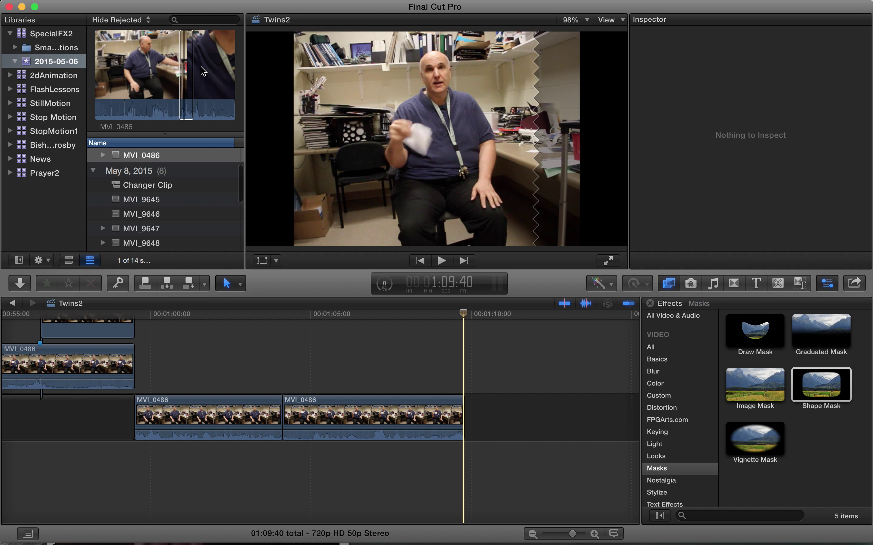
pyautogui.click(202, 70)
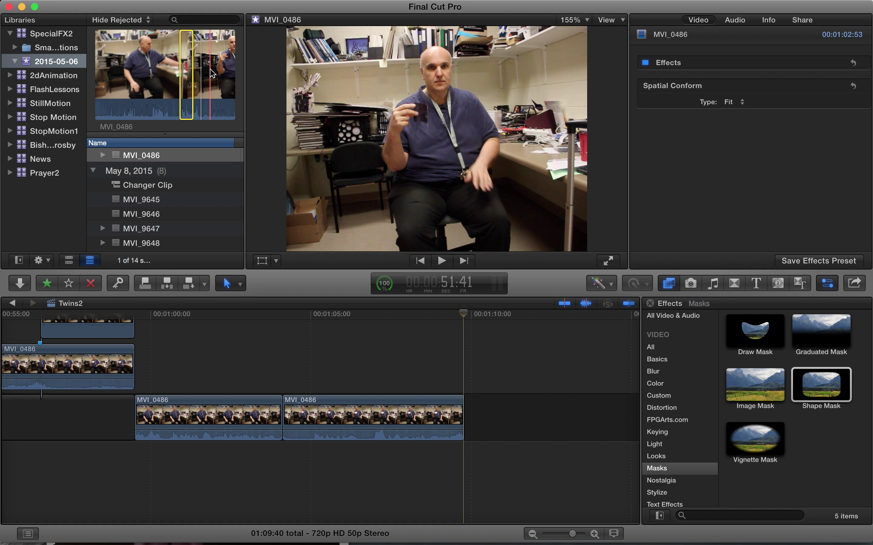
# Mark a 2:29 range of MVI_0486 around the white-paper moment and add it at the timeline's end.
pyautogui.press('i')
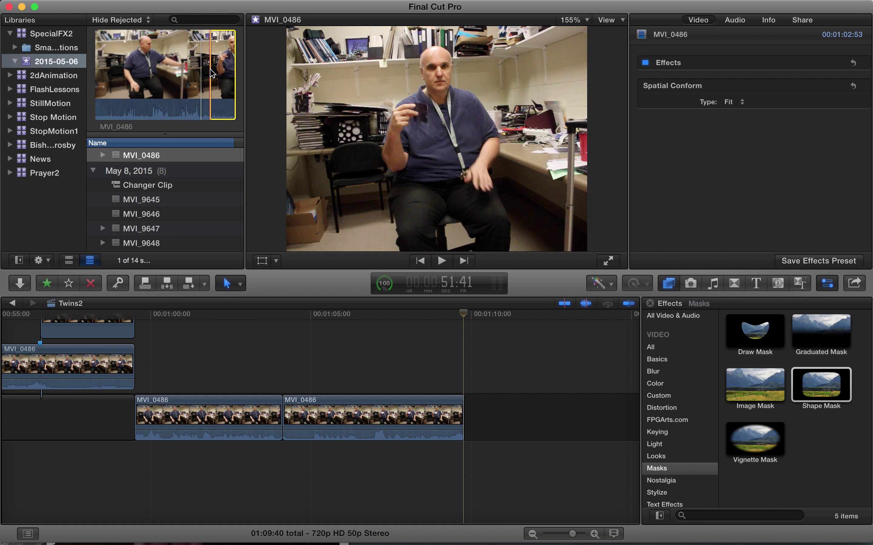
pyautogui.press('space')
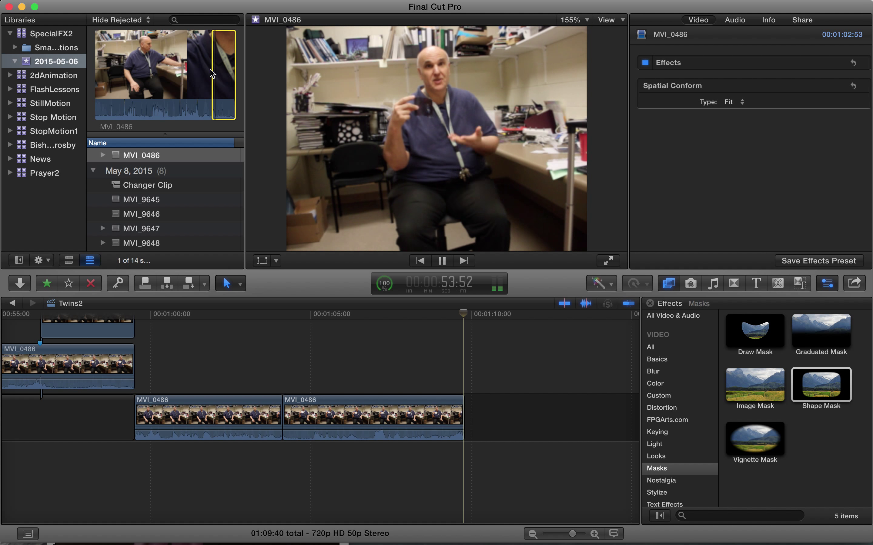
pyautogui.press('space')
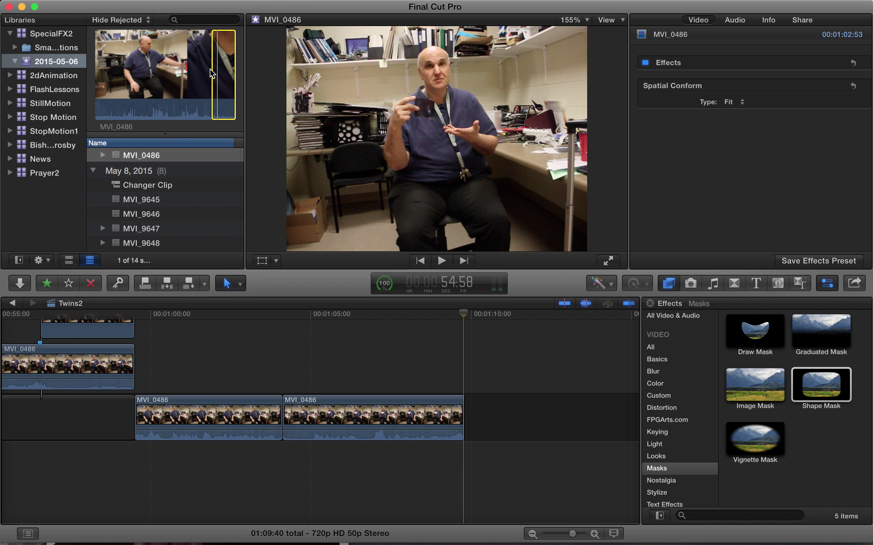
pyautogui.moveTo(213, 74); pyautogui.dragTo(466, 411)
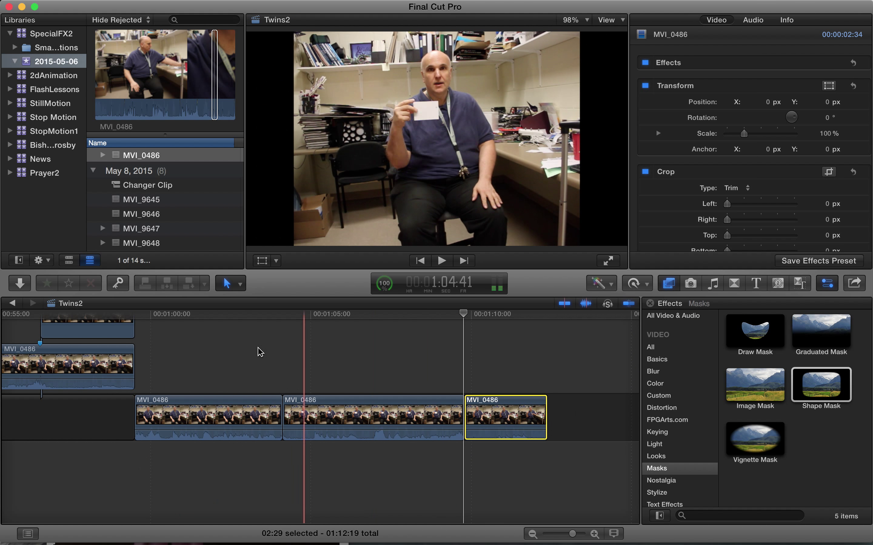
# Review the sequence, then lift the paper clip into a connected lane and extend the previous clip under it.
pyautogui.click(143, 318)
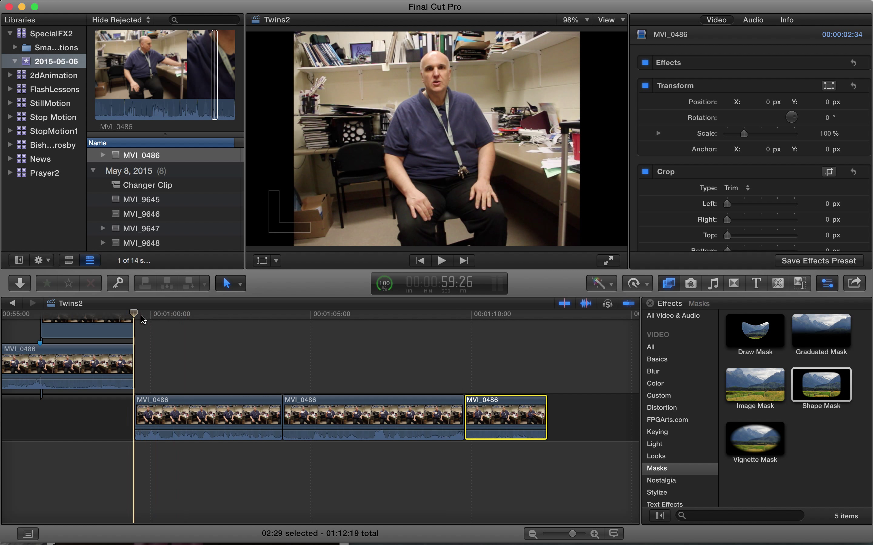
pyautogui.press('space')
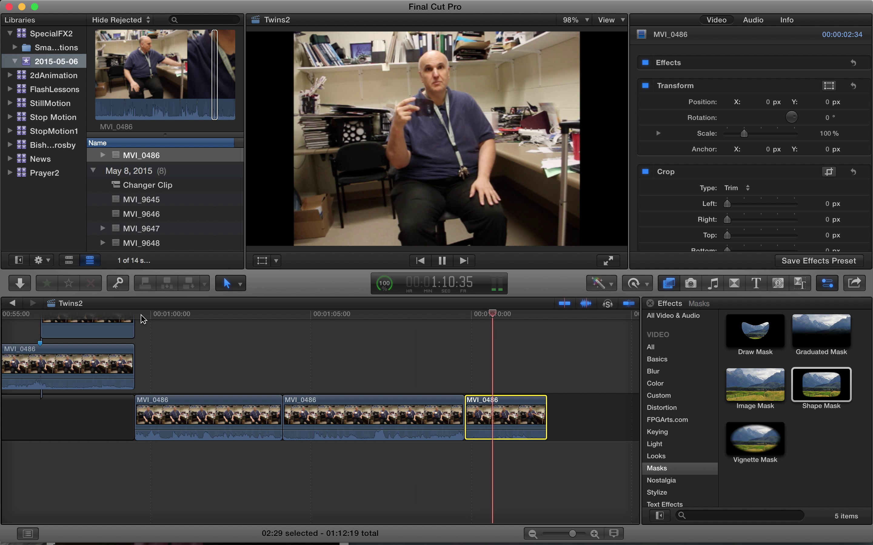
pyautogui.press('space')
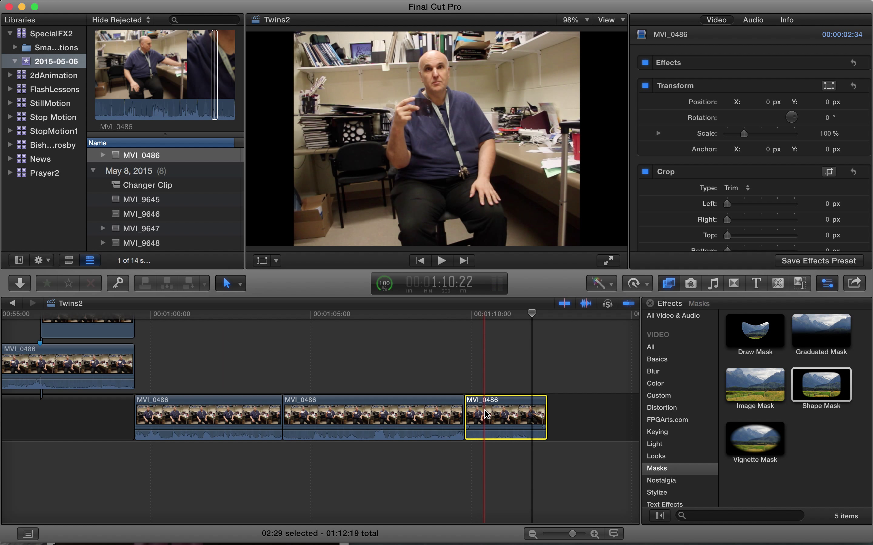
pyautogui.moveTo(484, 414); pyautogui.dragTo(484, 368)
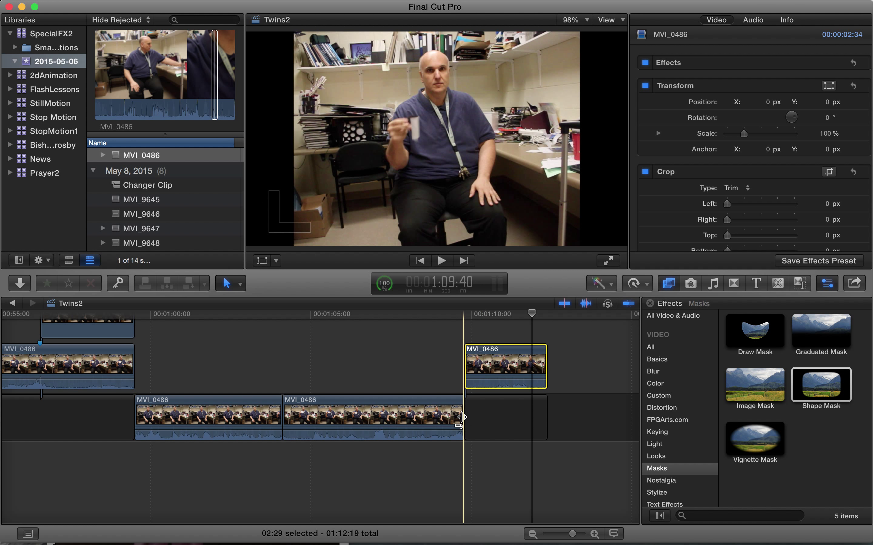
pyautogui.moveTo(461, 417); pyautogui.dragTo(481, 418)
pyautogui.moveTo(513, 374); pyautogui.dragTo(504, 374)
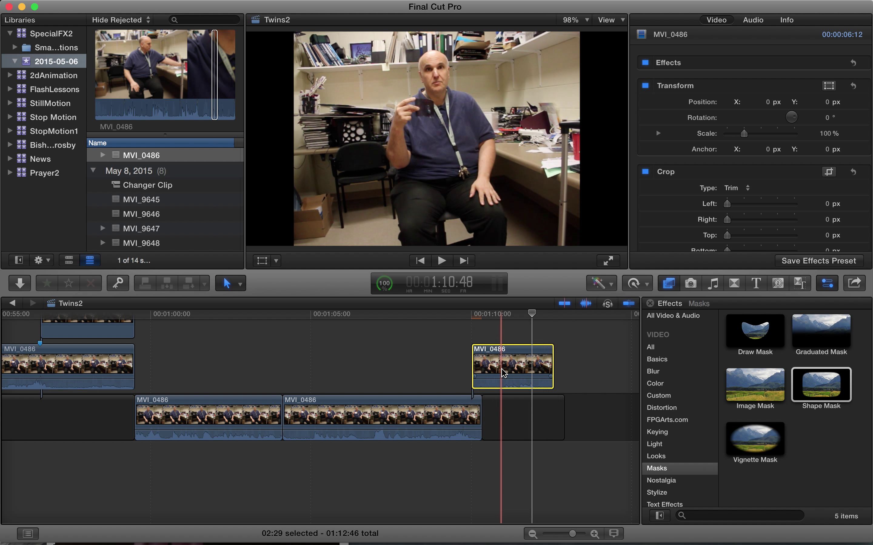
# Check the jump cut in playback and move the connected paper clip 16 frames later.
pyautogui.click(437, 315)
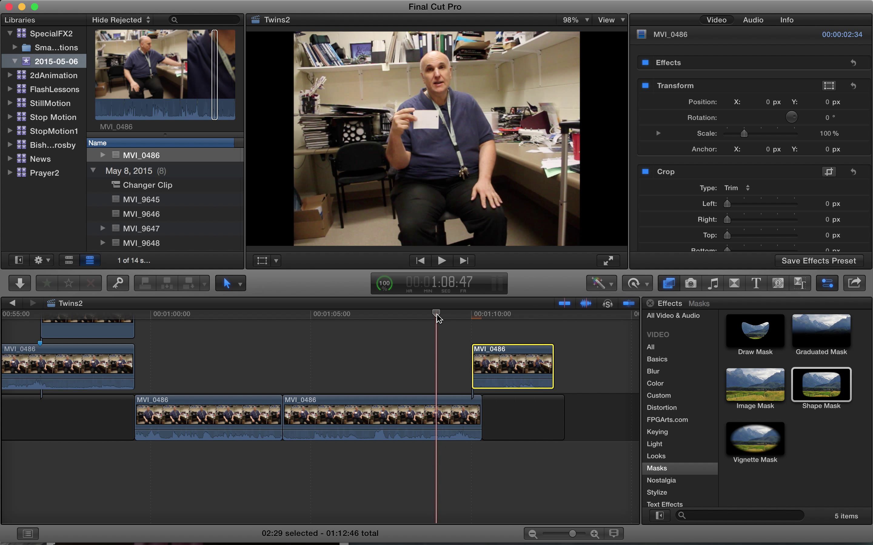
pyautogui.press('space')
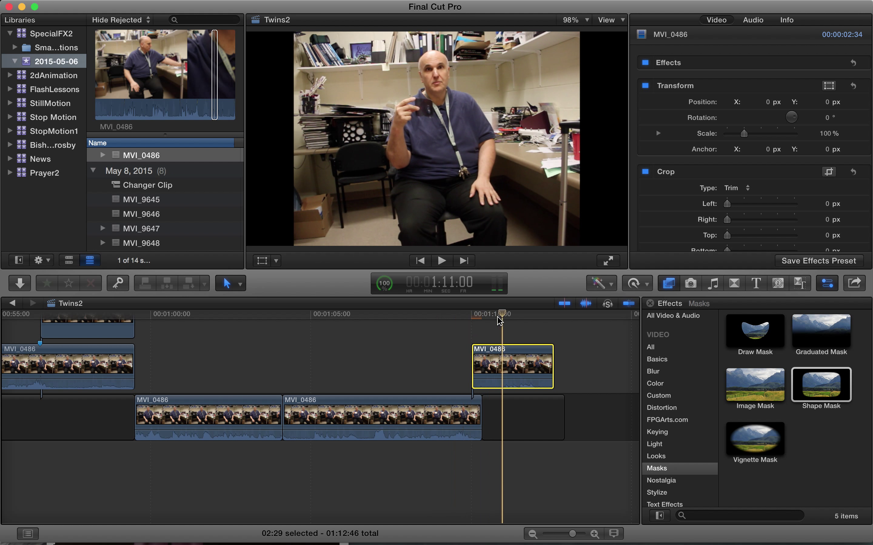
pyautogui.press('space')
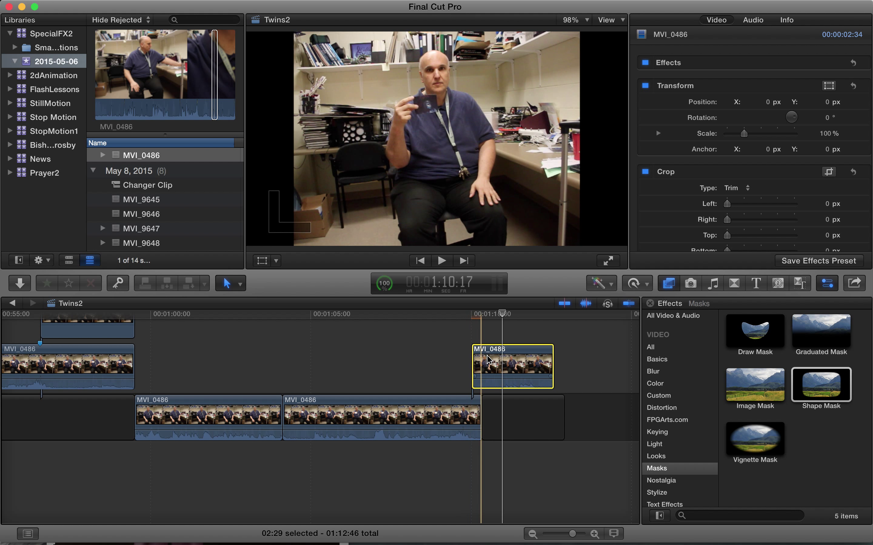
pyautogui.moveTo(488, 362); pyautogui.dragTo(493, 362)
# Step frame by frame to 1:09:39 and slide the connected paper clip 11 frames earlier to match.
pyautogui.click(459, 322)
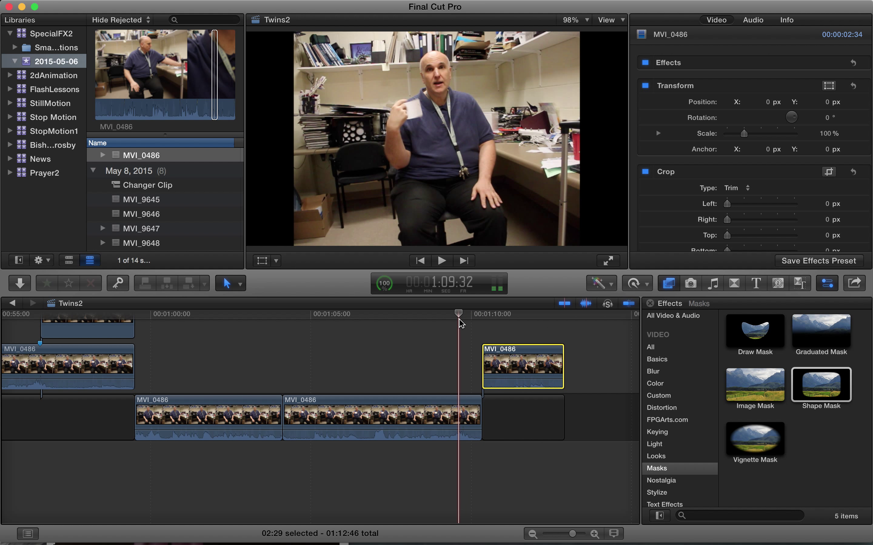
pyautogui.press('Right')
pyautogui.press('Right')
pyautogui.press('Right')
pyautogui.press('Right')
pyautogui.press('Right')
pyautogui.press('Right')
pyautogui.press('Right')
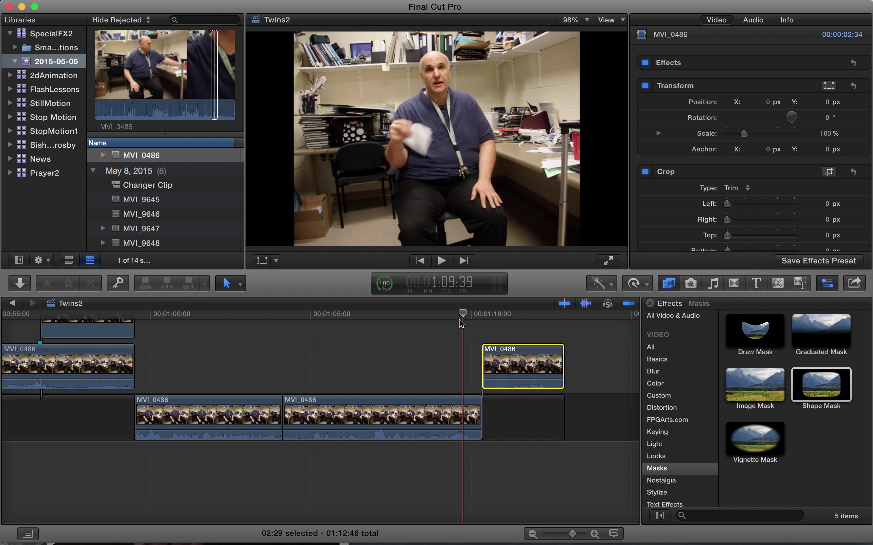
pyautogui.press('Right')
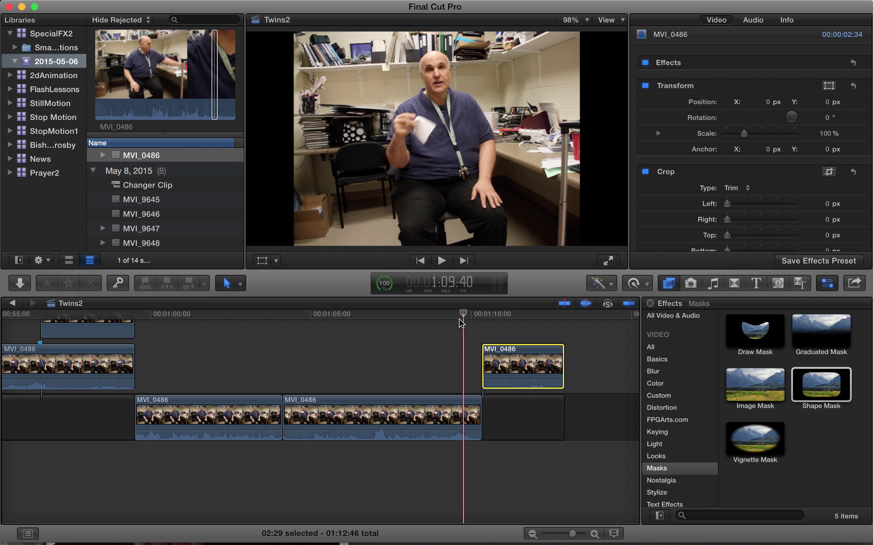
pyautogui.press('Left')
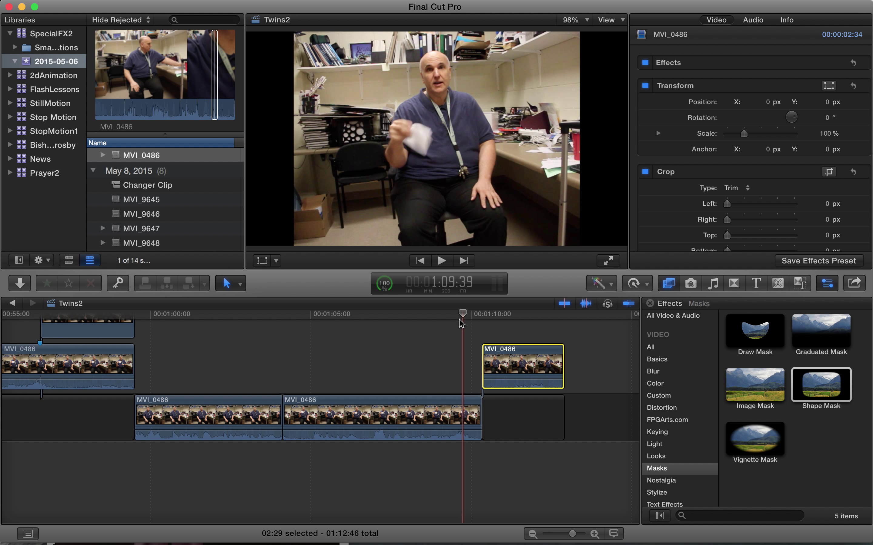
pyautogui.press('Left')
pyautogui.press('Left')
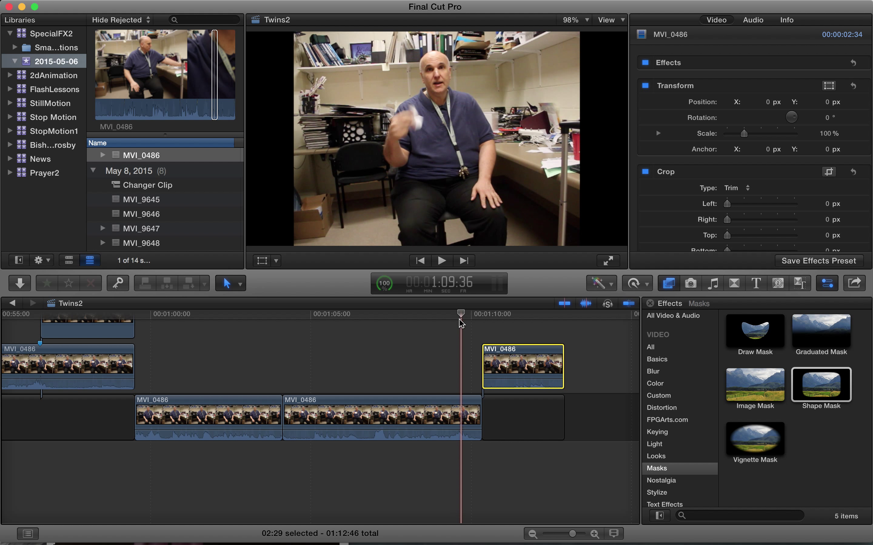
pyautogui.press('Right')
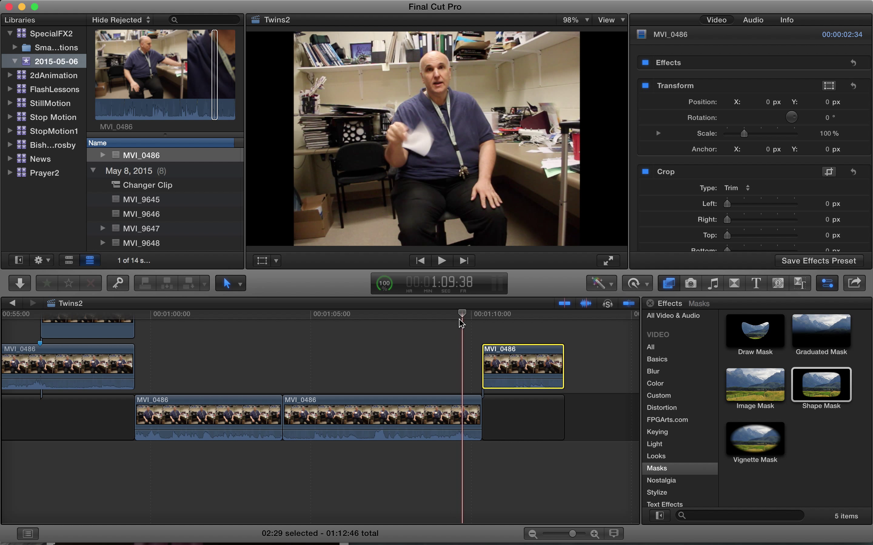
pyautogui.press('Right')
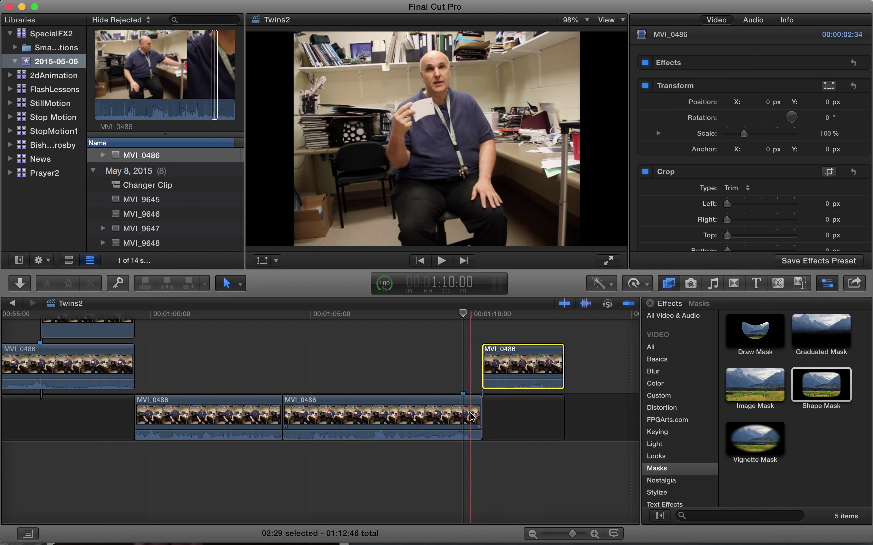
pyautogui.moveTo(509, 369); pyautogui.dragTo(492, 370)
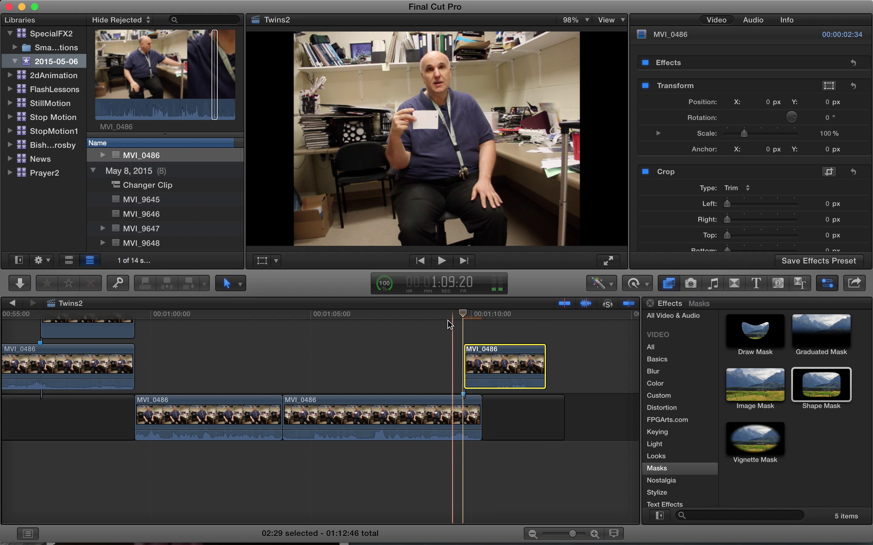
# Play back the paper appearing, then trim the trailing gap flush with the paper clip, totalling 01:12:19.
pyautogui.click(437, 315)
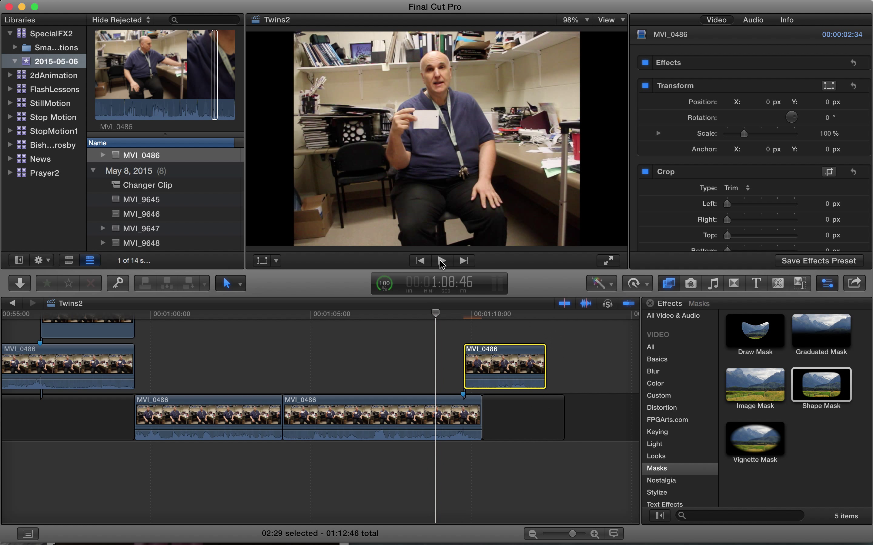
pyautogui.click(441, 262)
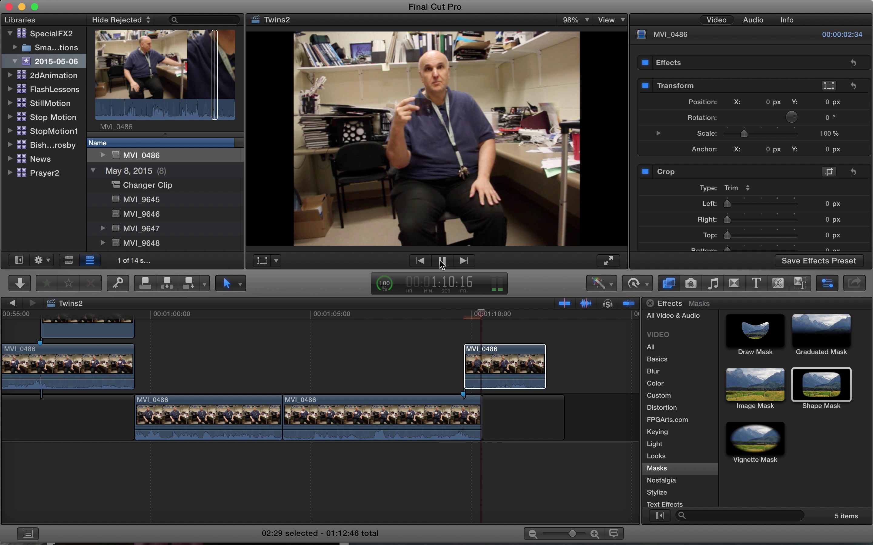
pyautogui.click(441, 261)
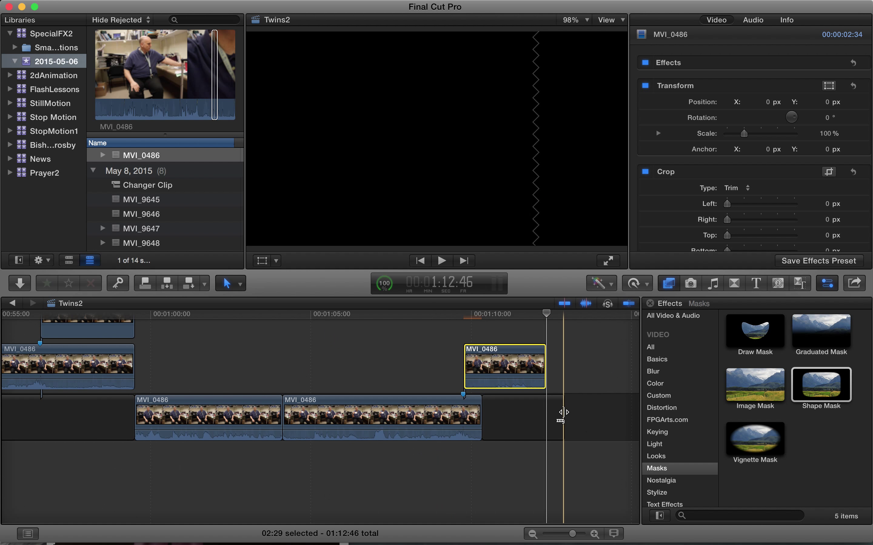
pyautogui.moveTo(564, 412); pyautogui.dragTo(545, 412)
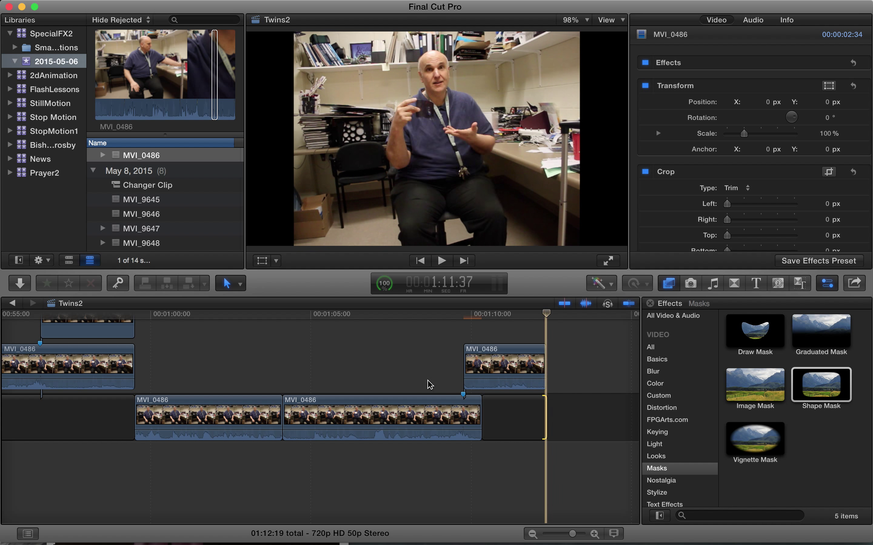